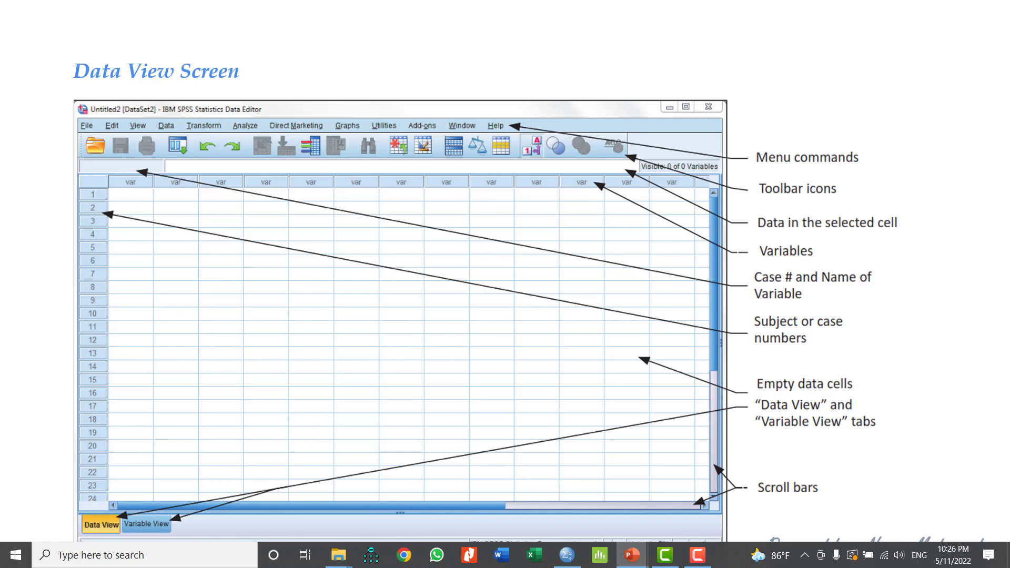
pyautogui.press('Right')
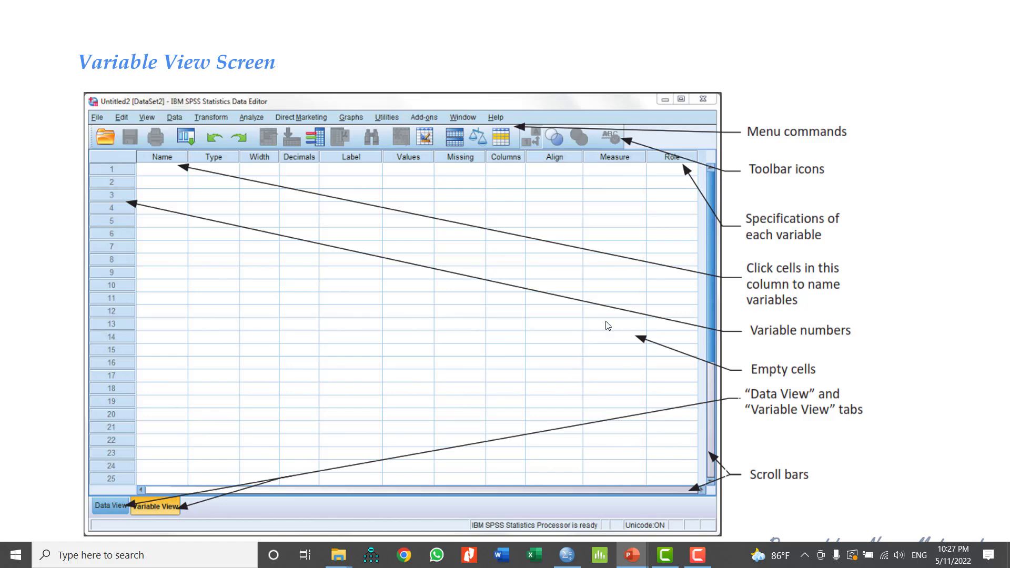
pyautogui.click(370, 341)
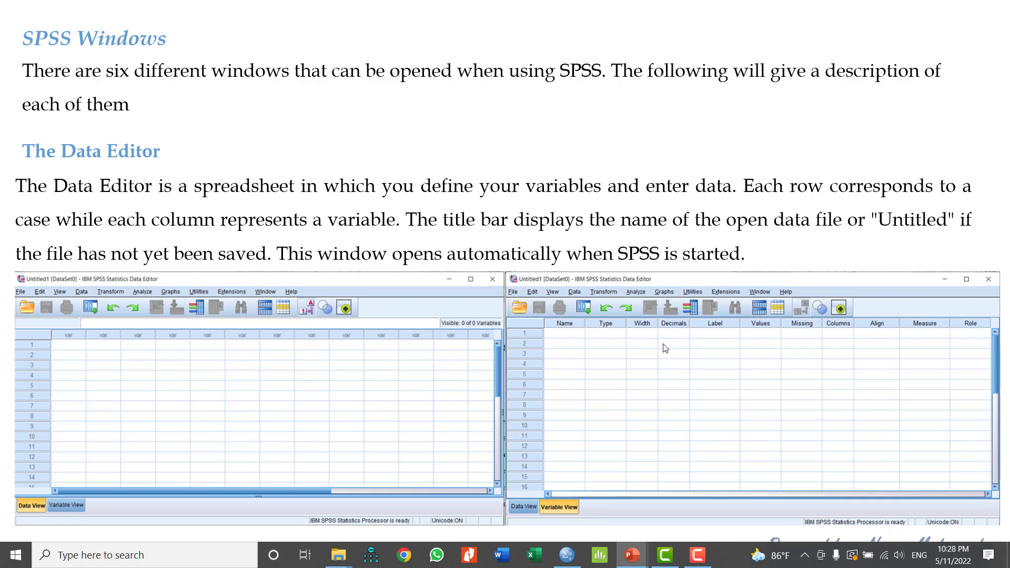
pyautogui.click(472, 320)
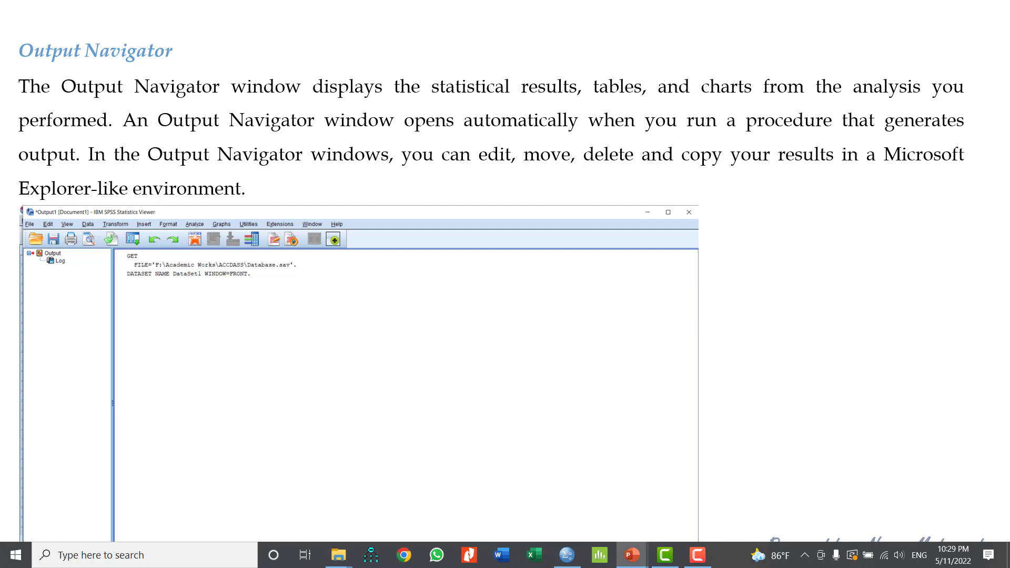
pyautogui.press('Right')
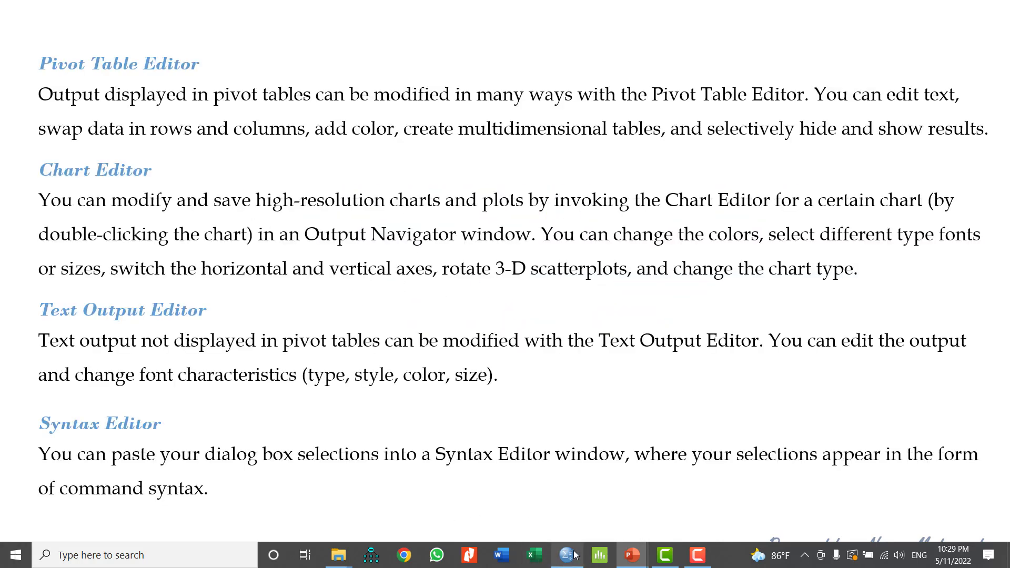
# Step: Switch to File Explorer and open the SPSS data file Database from the ACCDASS folder
pyautogui.click(574, 554)
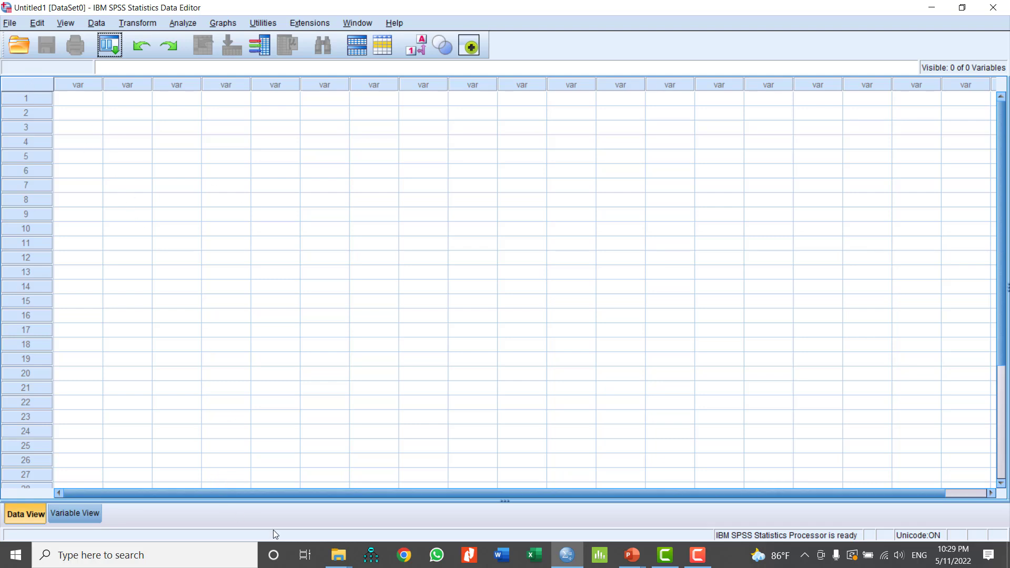
pyautogui.moveTo(331, 552)
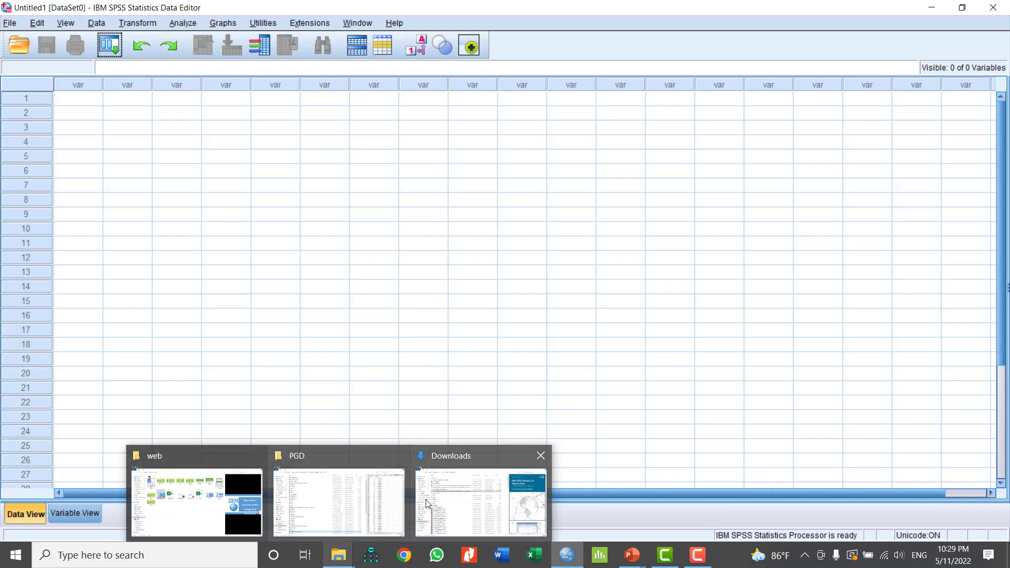
pyautogui.click(444, 502)
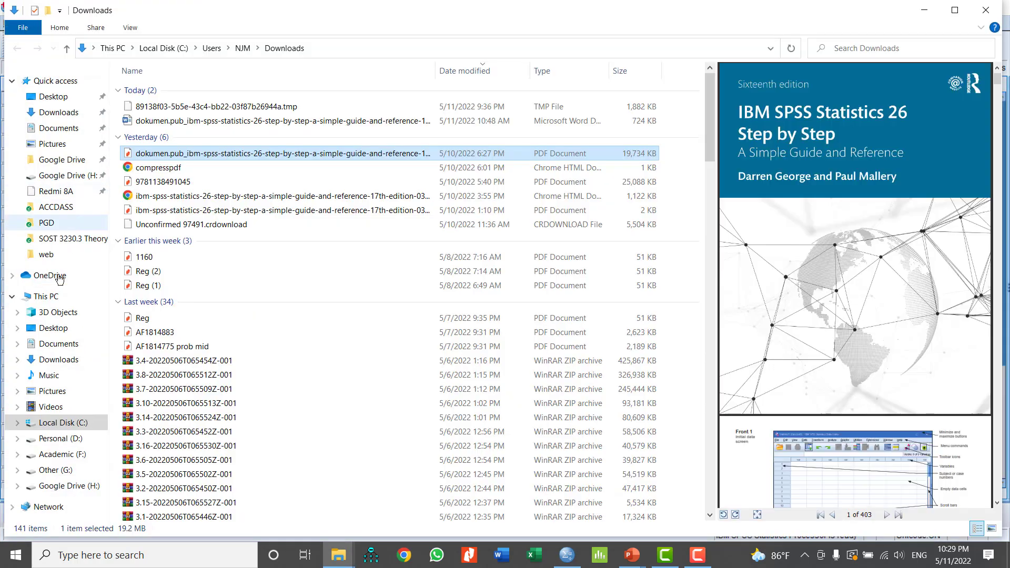
pyautogui.click(78, 453)
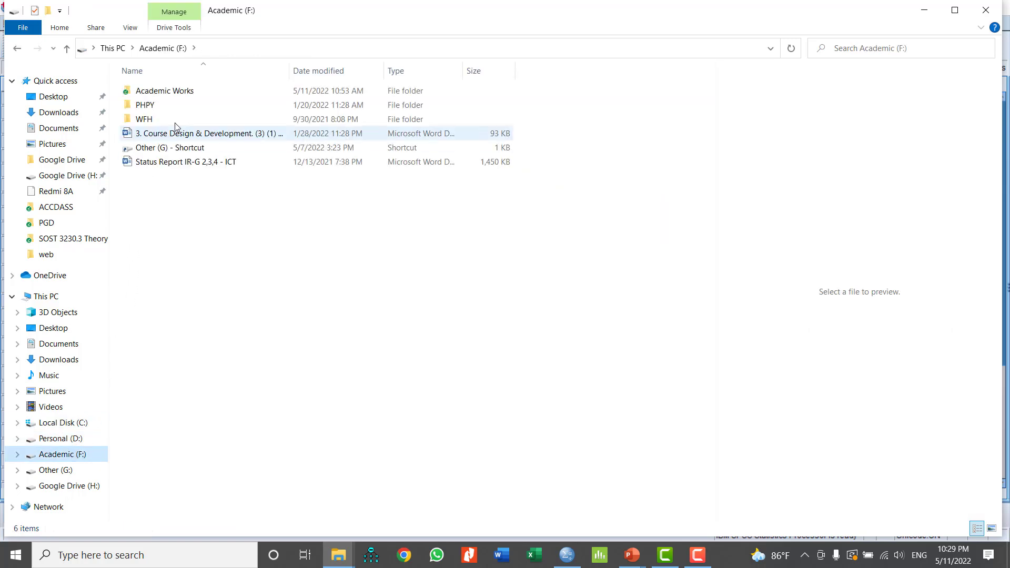
pyautogui.click(70, 207)
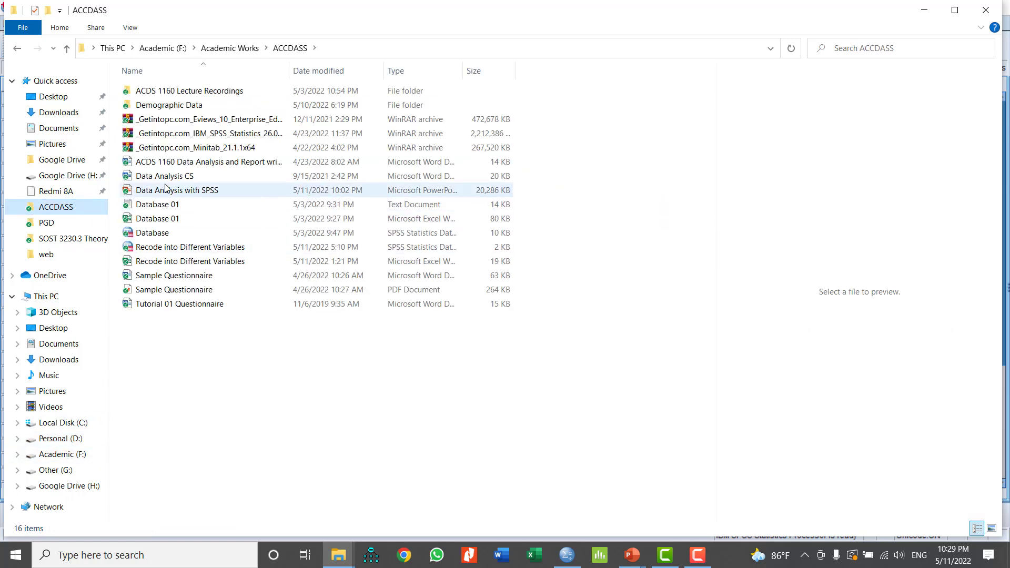
pyautogui.click(154, 235)
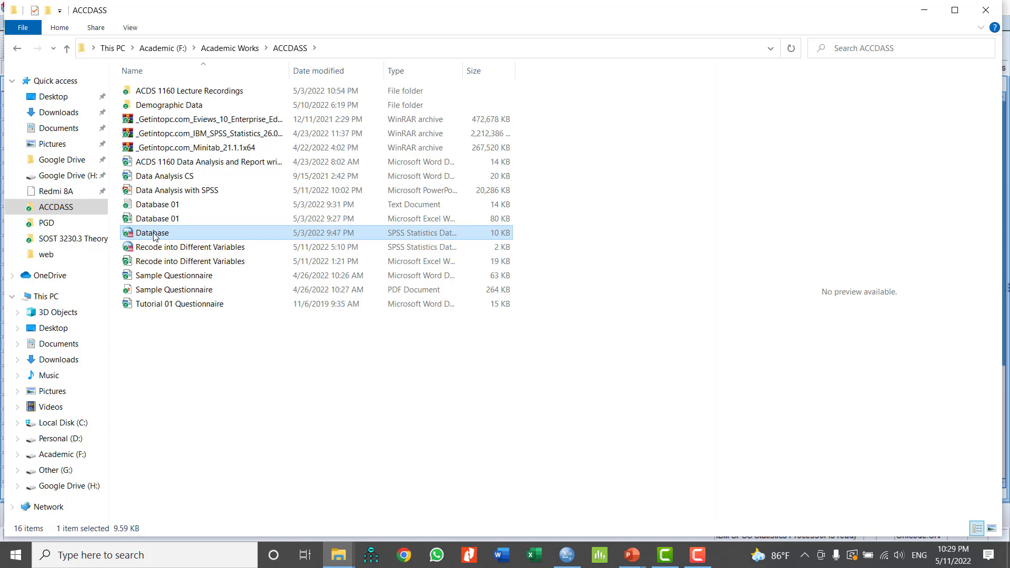
pyautogui.doubleClick(188, 237)
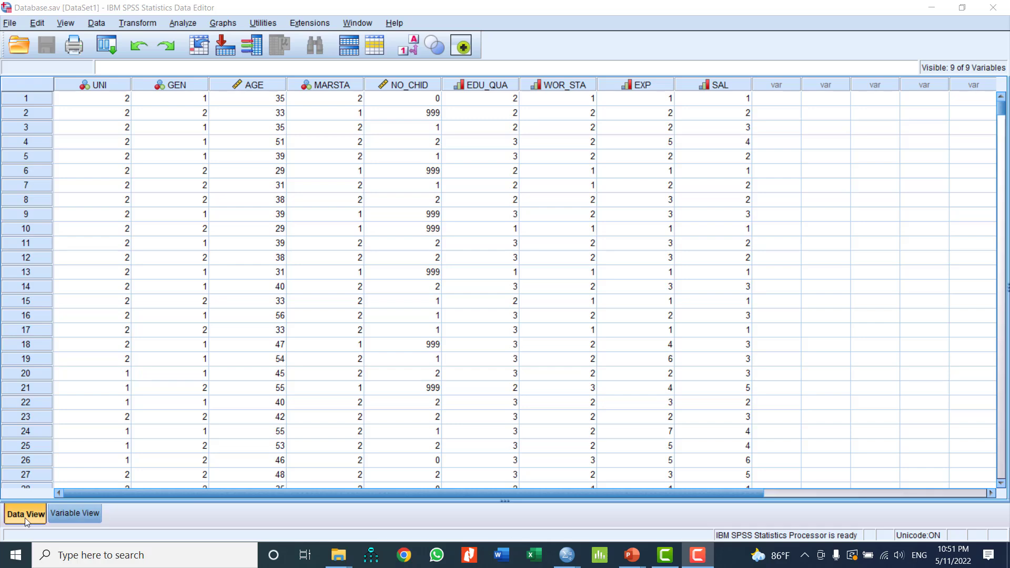
# Step: Show the variable definitions of Database.sav and switch to the Output1 viewer window
pyautogui.click(80, 511)
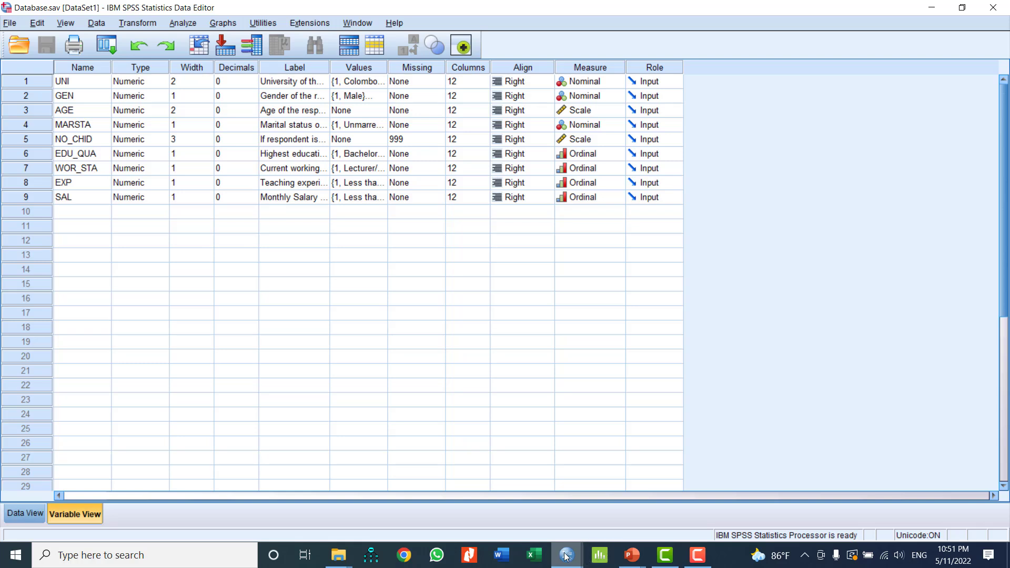
pyautogui.moveTo(567, 557)
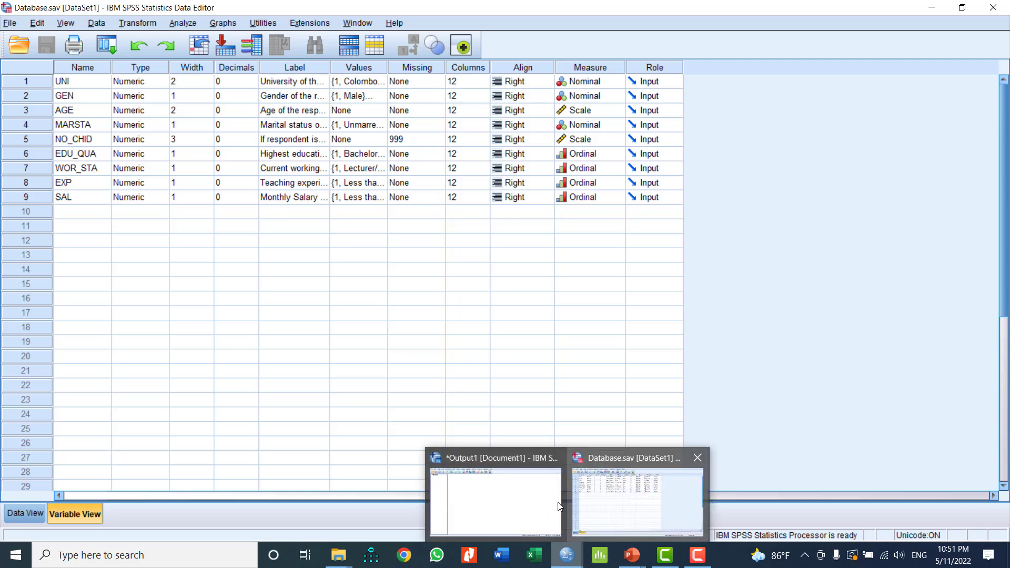
pyautogui.click(507, 498)
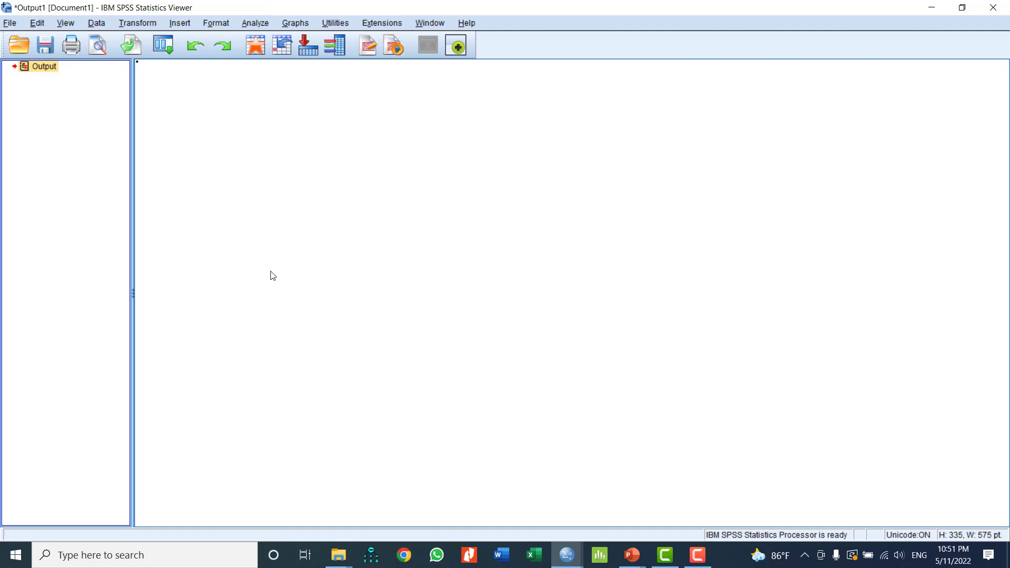
# Step: Run a Frequencies analysis on the gender of the respondent, with frequency tables displayed
pyautogui.click(254, 24)
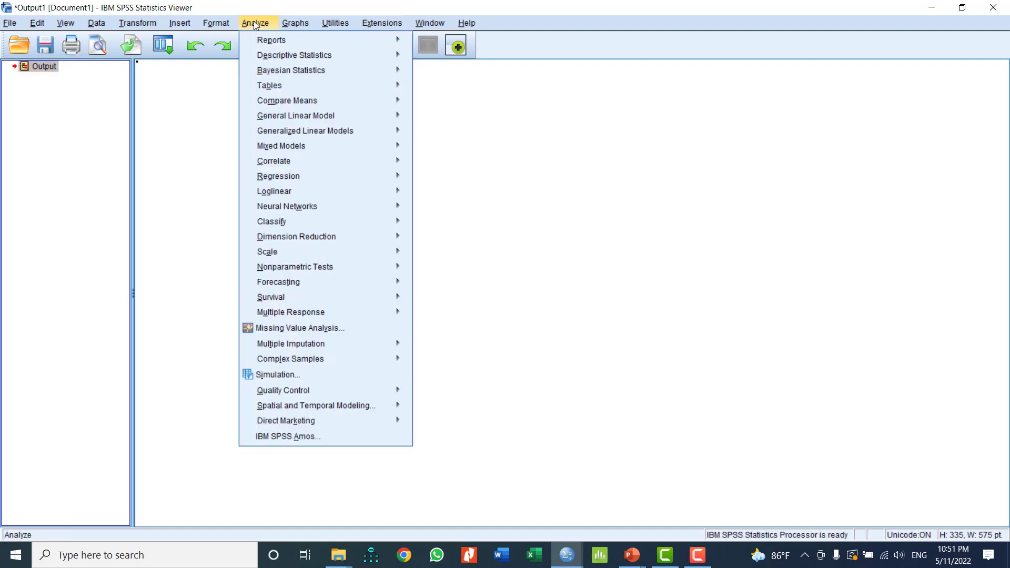
pyautogui.moveTo(253, 55)
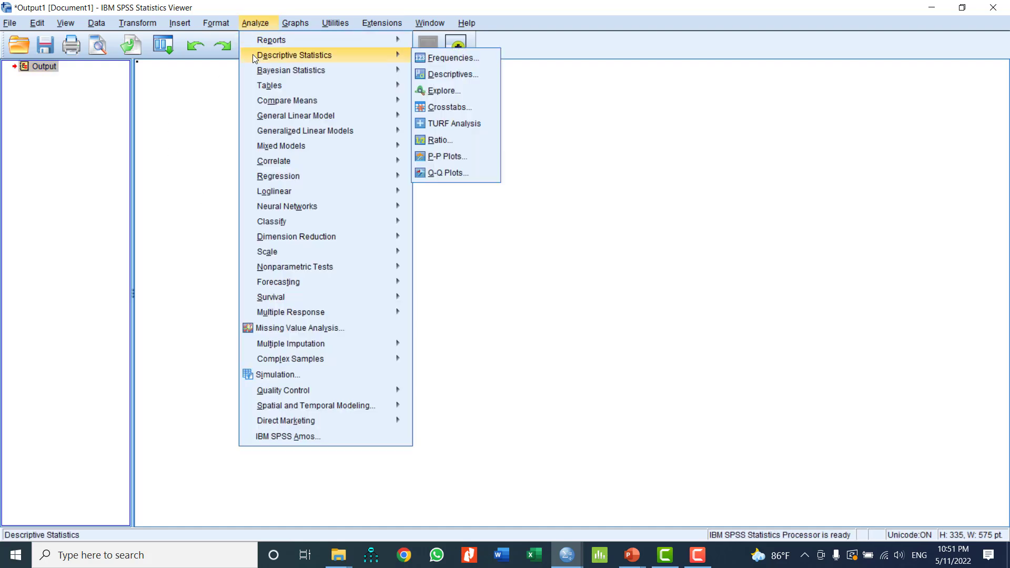
pyautogui.click(443, 57)
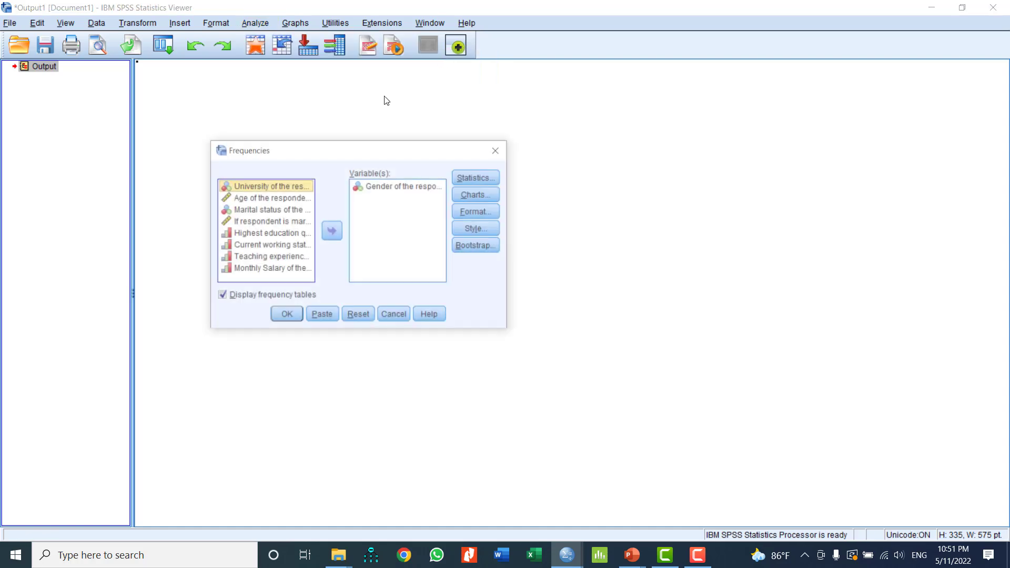
pyautogui.click(407, 192)
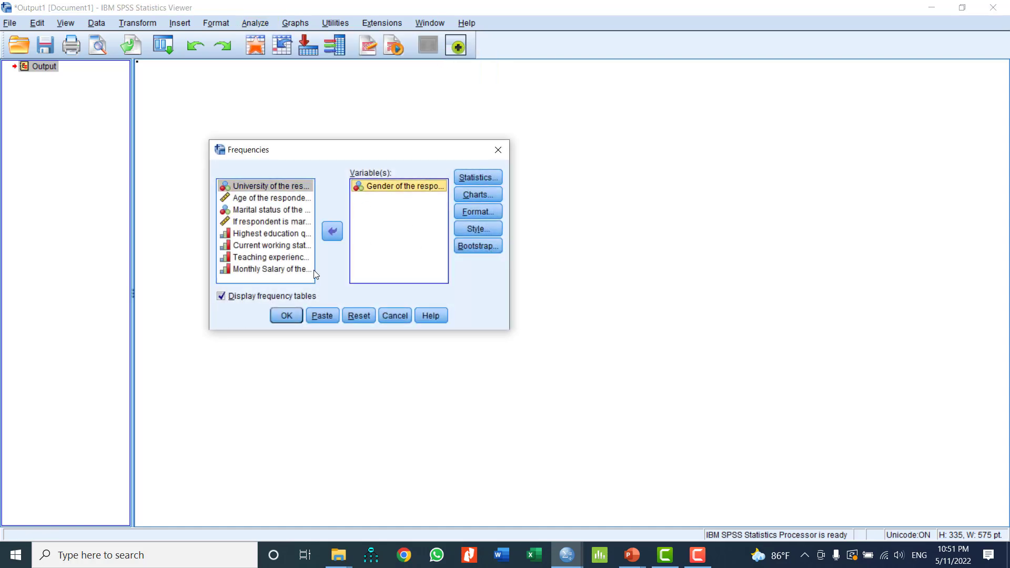
pyautogui.click(286, 316)
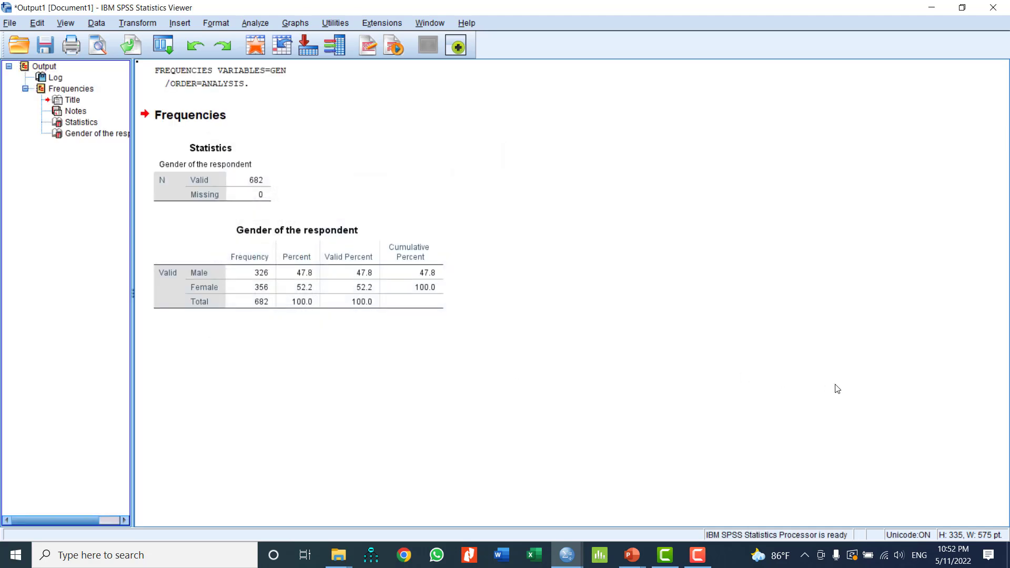
# Step: Open the Gender of the respondent frequency table for editing in a separate window
pyautogui.click(334, 269)
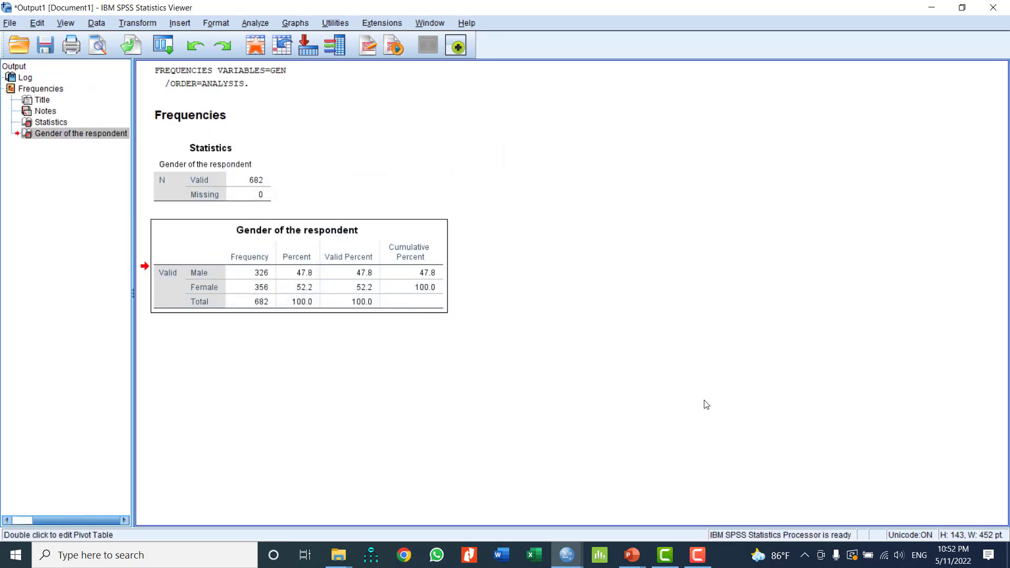
pyautogui.rightClick(422, 232)
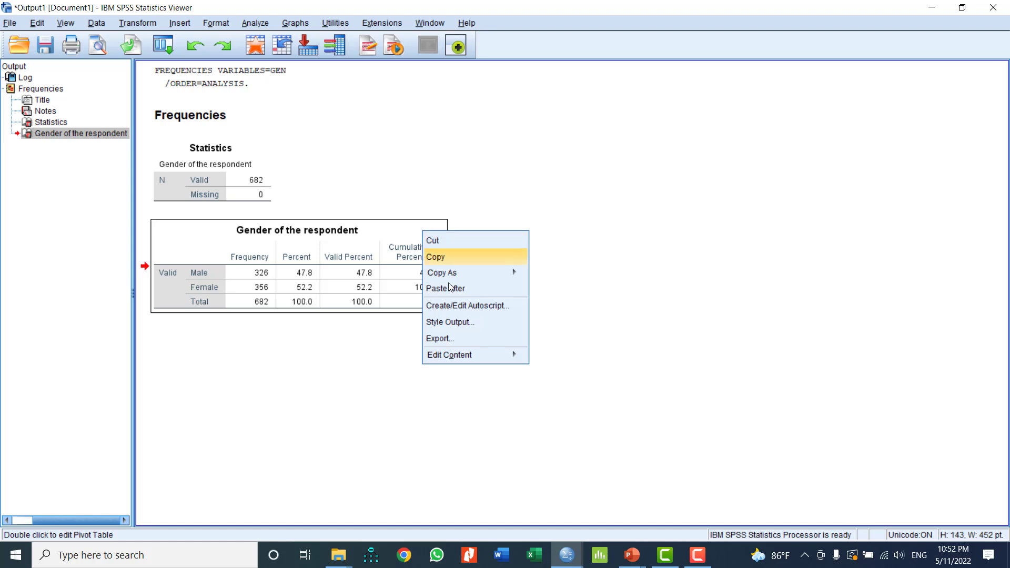
pyautogui.moveTo(457, 363)
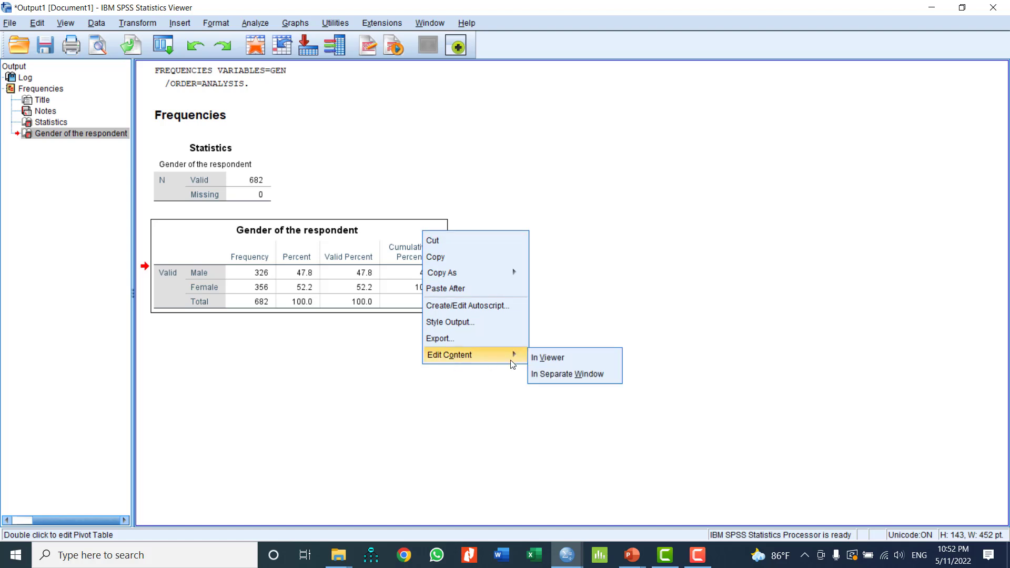
pyautogui.click(548, 374)
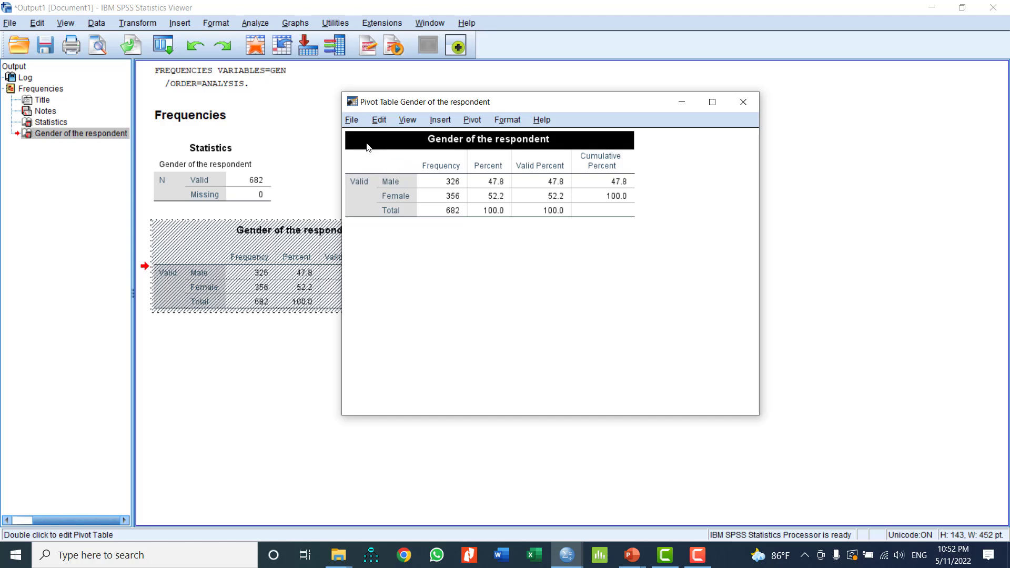
pyautogui.hotkey('ctrl', 'a')
pyautogui.click(358, 193)
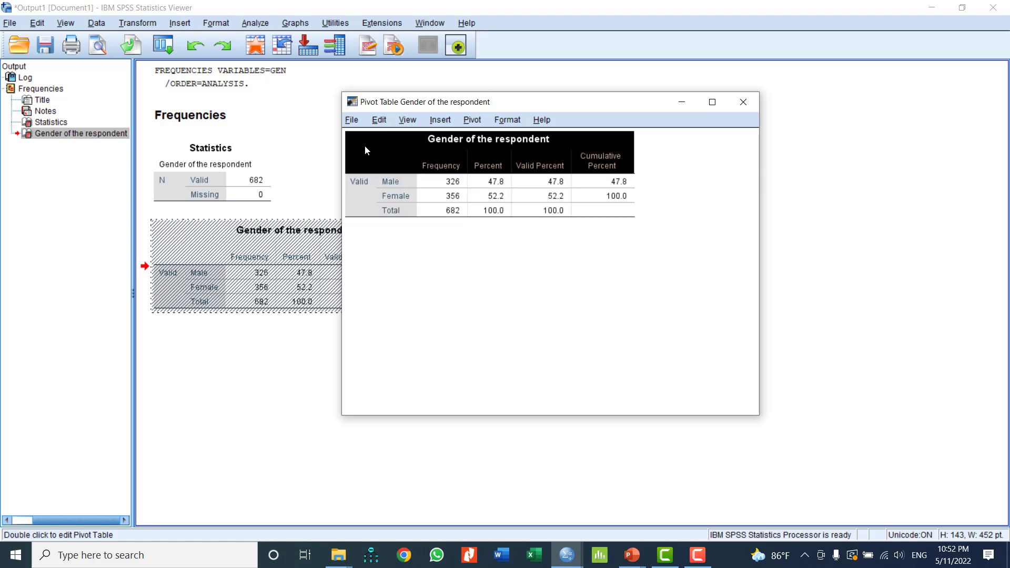
pyautogui.click(351, 120)
pyautogui.moveTo(387, 116)
pyautogui.moveTo(422, 117)
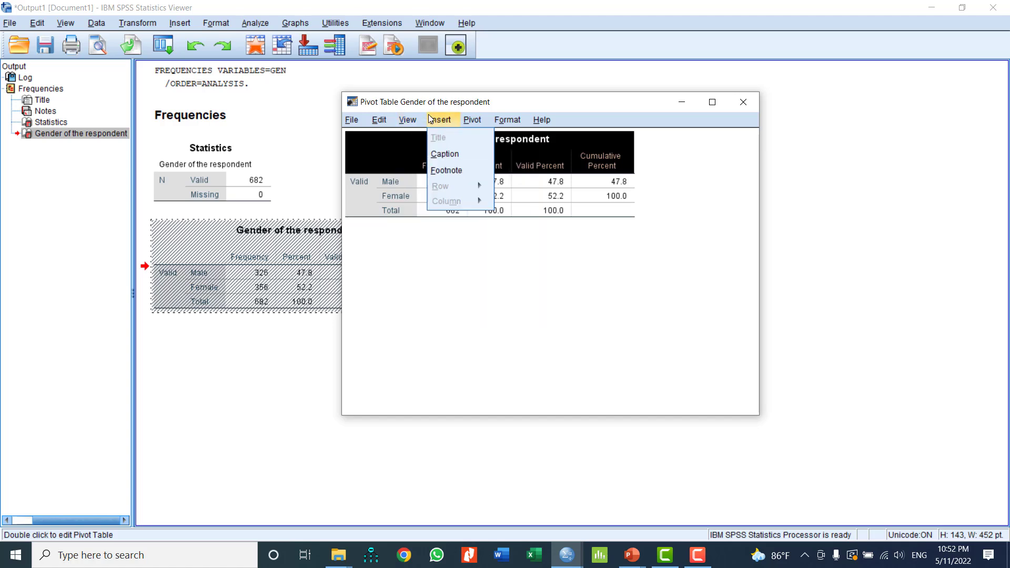
pyautogui.moveTo(466, 121)
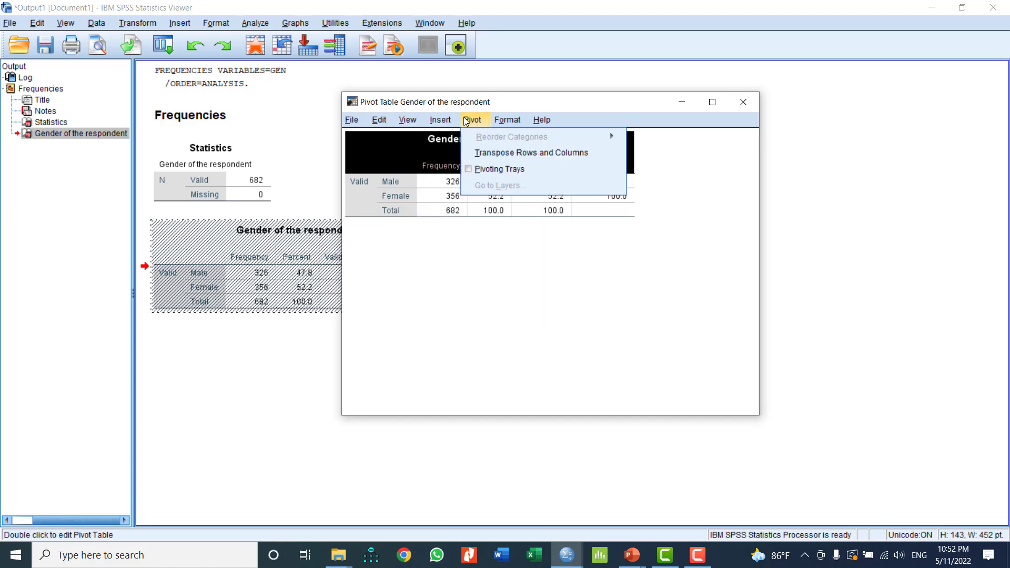
pyautogui.moveTo(506, 121)
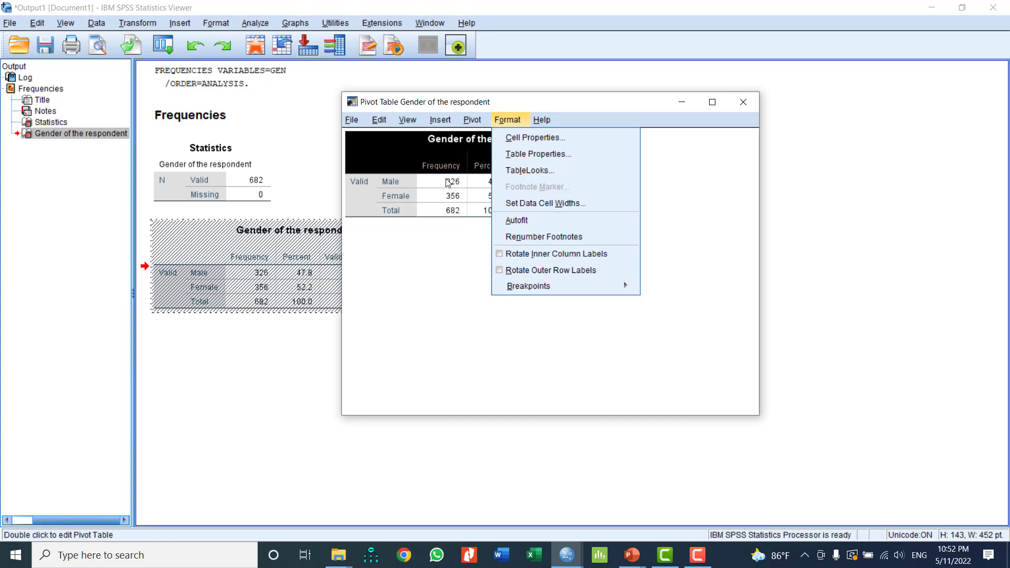
pyautogui.click(363, 226)
# Step: Delete the Valid row label from the Gender of the respondent pivot table
pyautogui.click(365, 184)
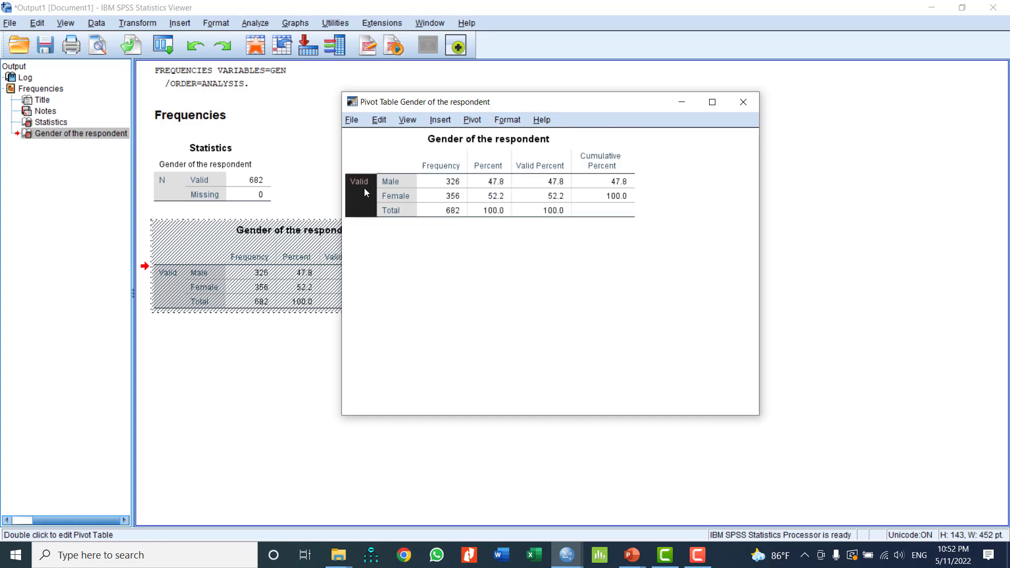
pyautogui.rightClick(364, 188)
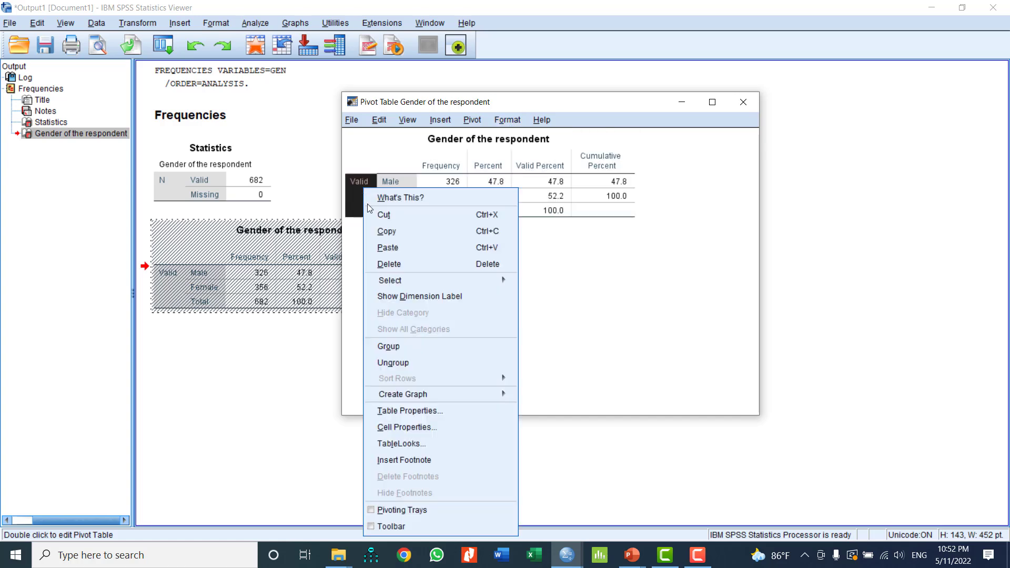
pyautogui.click(399, 261)
# Step: Try to delete the blank row-label cell beside Male, Female and Total
pyautogui.click(363, 160)
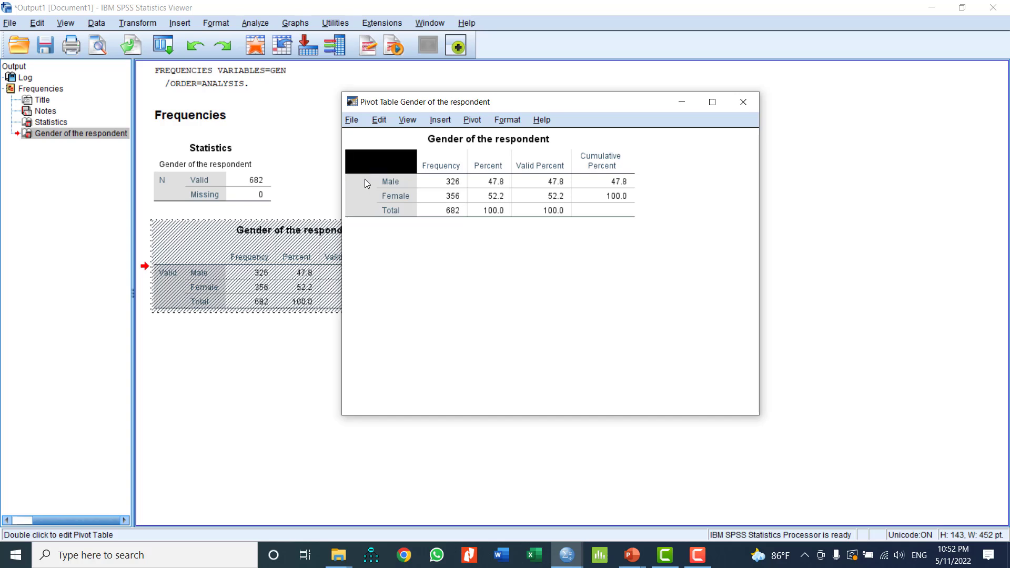
pyautogui.click(366, 188)
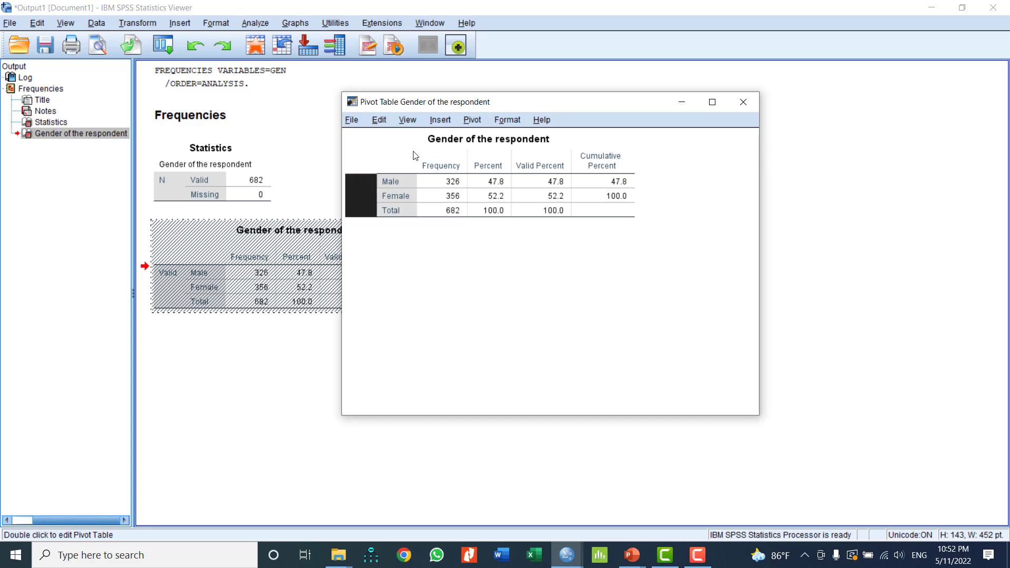
pyautogui.click(358, 189)
pyautogui.rightClick(356, 181)
pyautogui.click(396, 258)
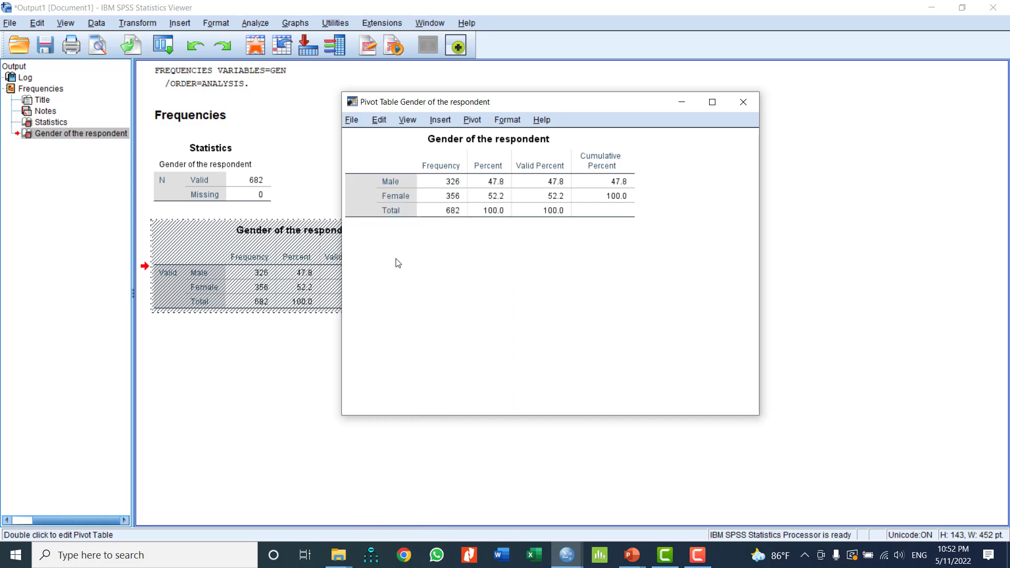
pyautogui.rightClick(356, 193)
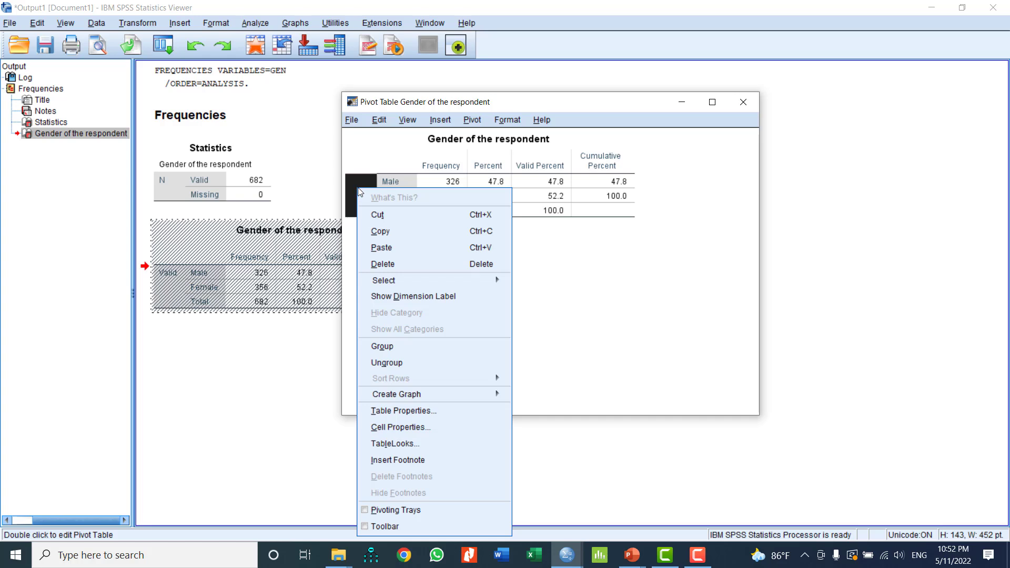
pyautogui.click(604, 211)
# Step: Delete the Valid Percent and Cumulative Percent columns from the gender table and close the pivot table window
pyautogui.click(605, 212)
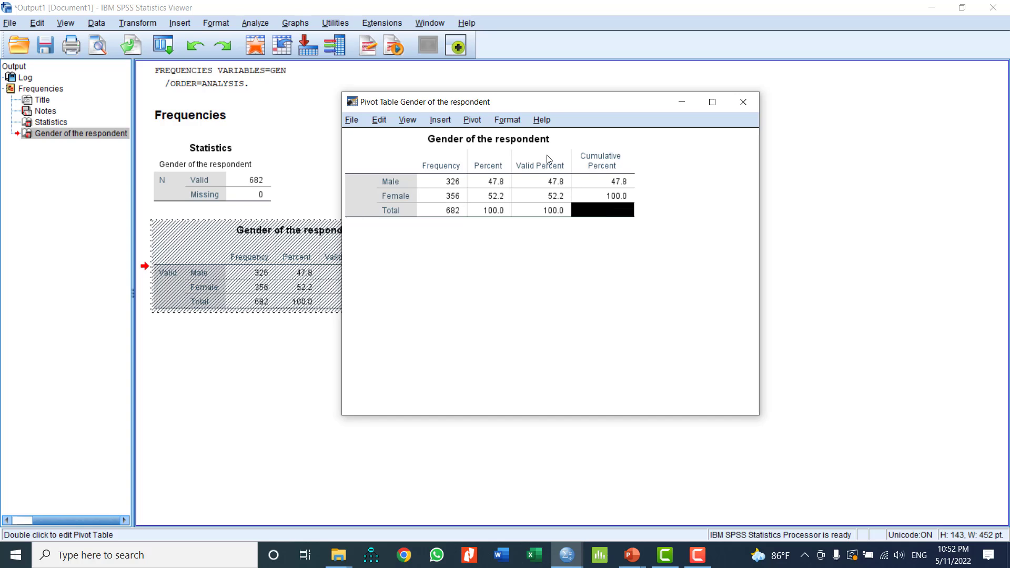
pyautogui.moveTo(549, 158); pyautogui.dragTo(587, 201)
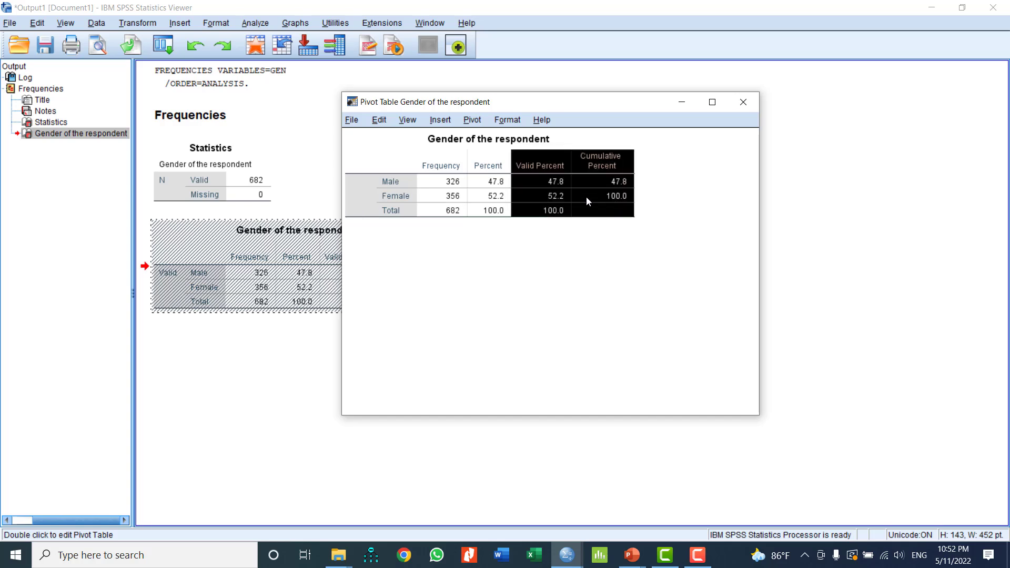
pyautogui.rightClick(586, 197)
pyautogui.click(632, 256)
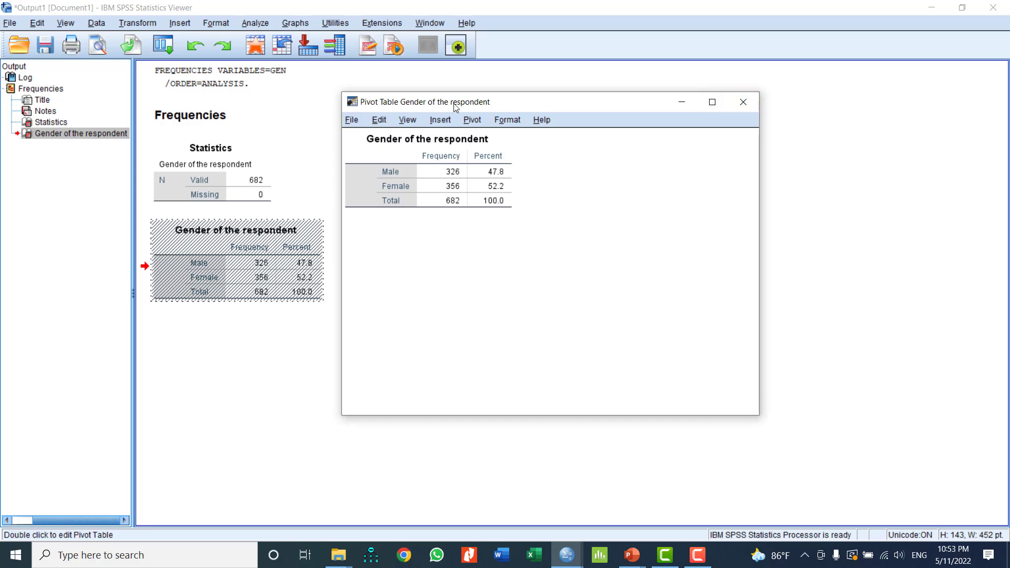
pyautogui.click(754, 103)
pyautogui.click(281, 316)
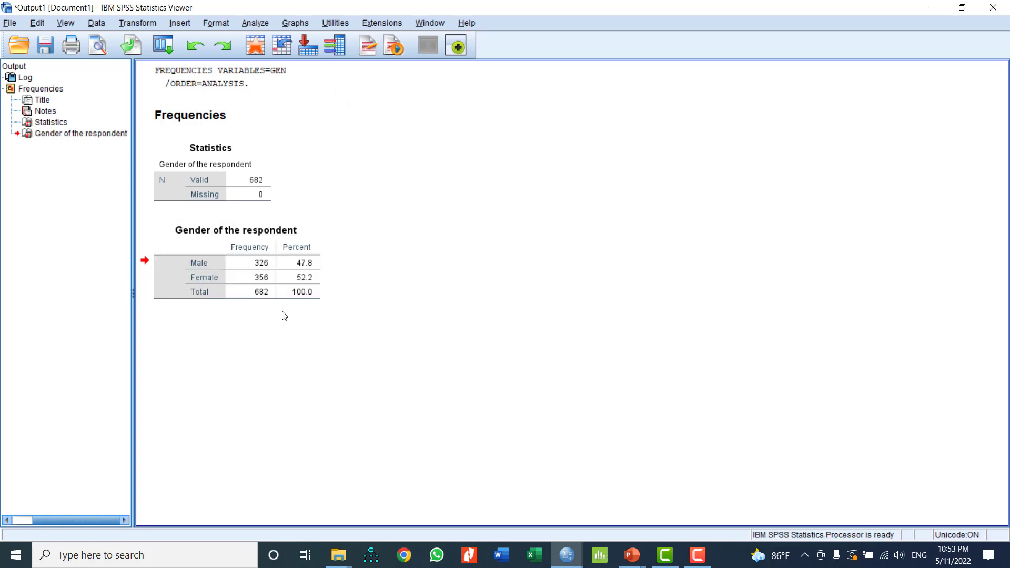
pyautogui.click(267, 282)
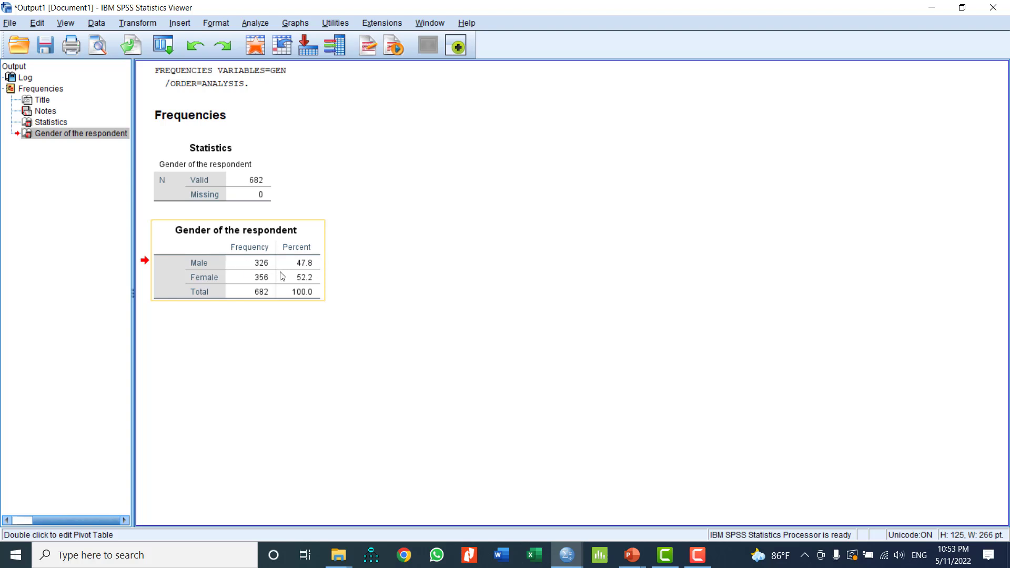
pyautogui.click(269, 336)
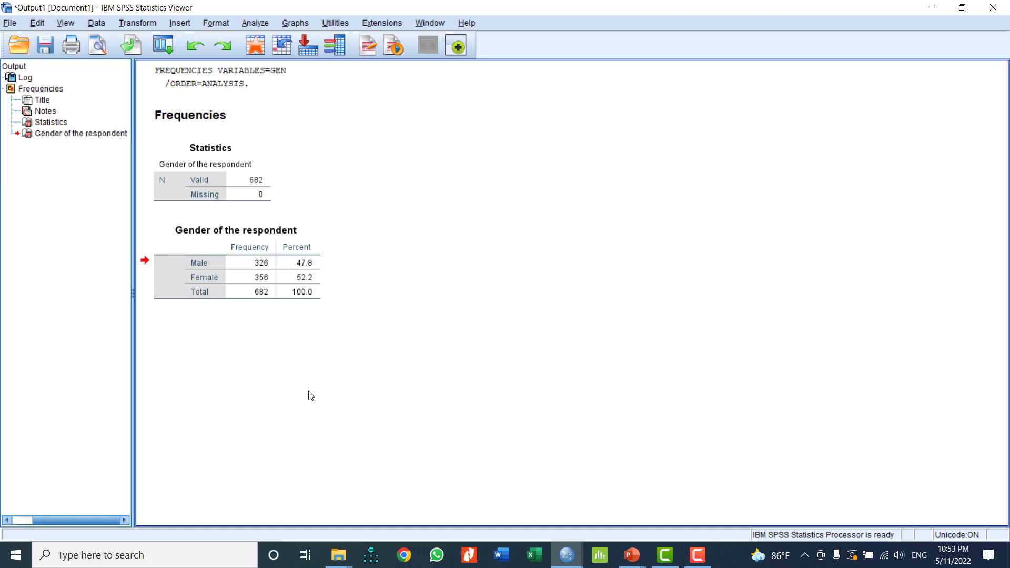
# Step: Create a simple bar chart, summarizing groups of cases, showing N of cases by teaching experience of the respondent
pyautogui.click(295, 21)
pyautogui.moveTo(399, 122)
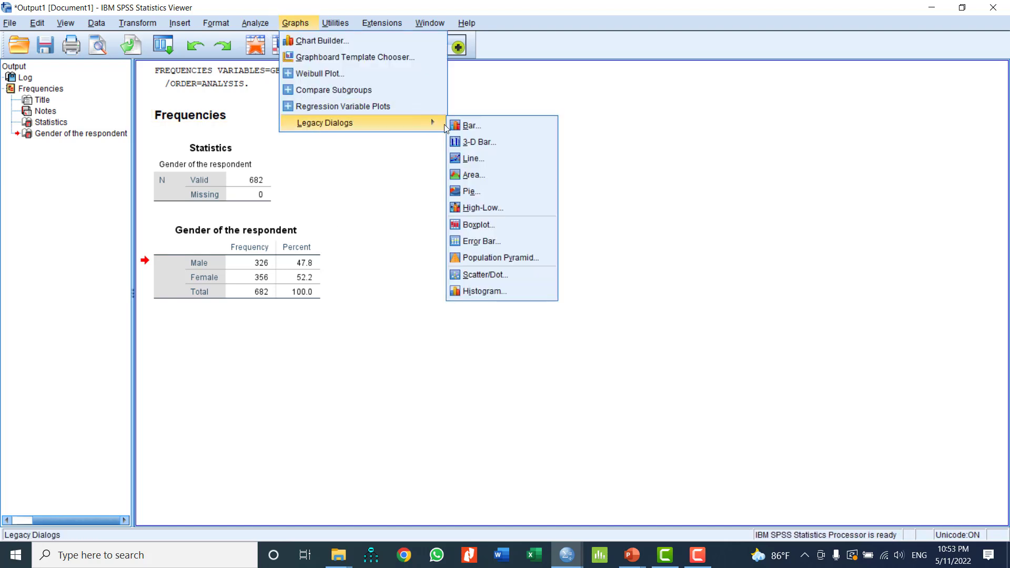
pyautogui.click(466, 124)
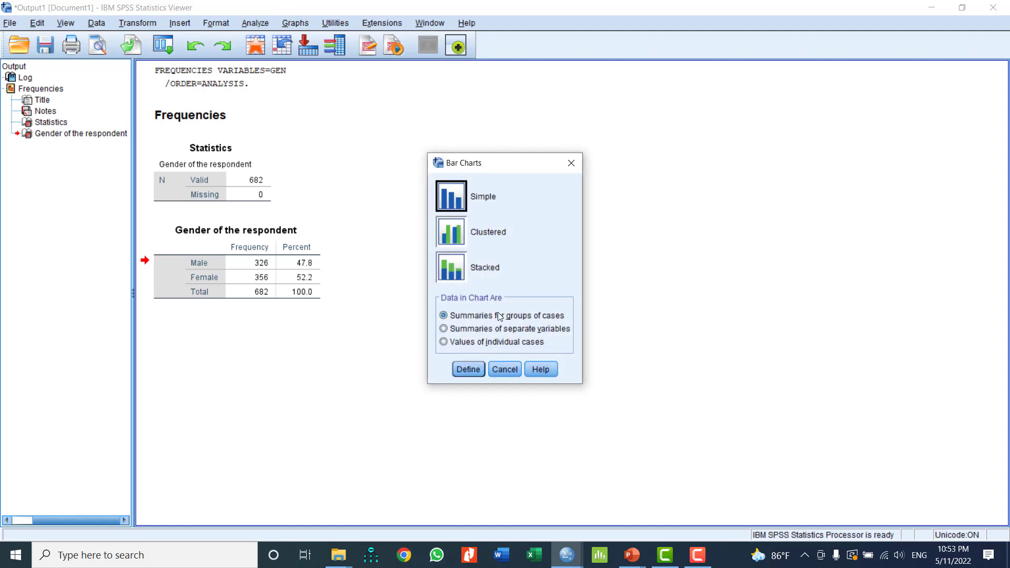
pyautogui.click(465, 370)
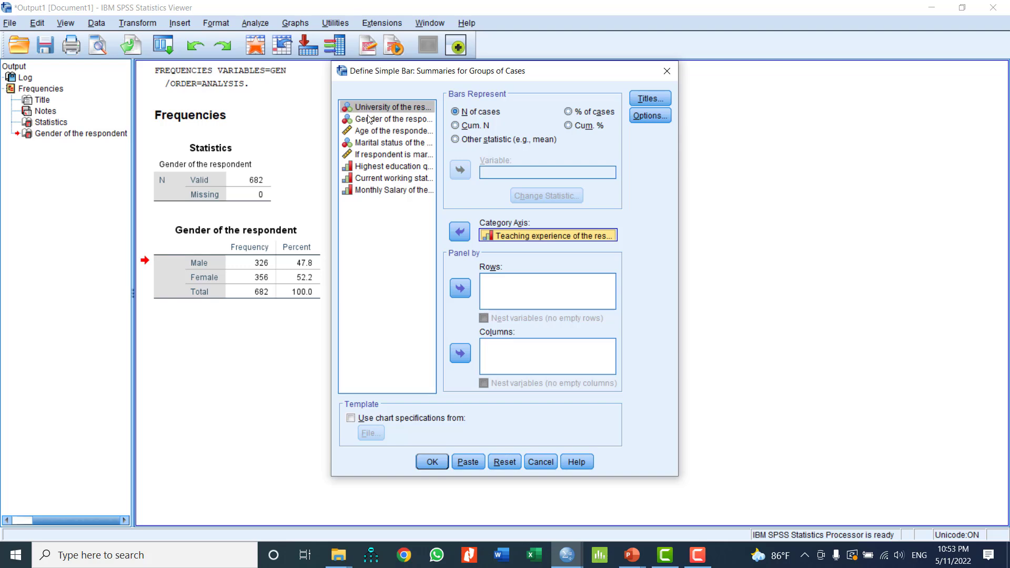
pyautogui.click(432, 462)
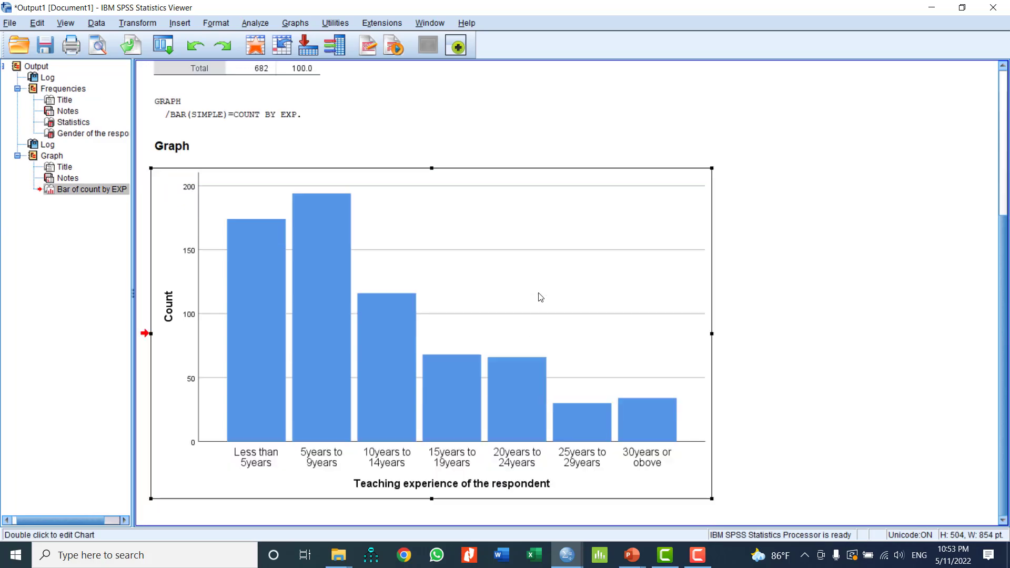
# Step: Open the teaching experience bar chart in the Chart Editor, select its category labels, and close the editor
pyautogui.doubleClick(522, 281)
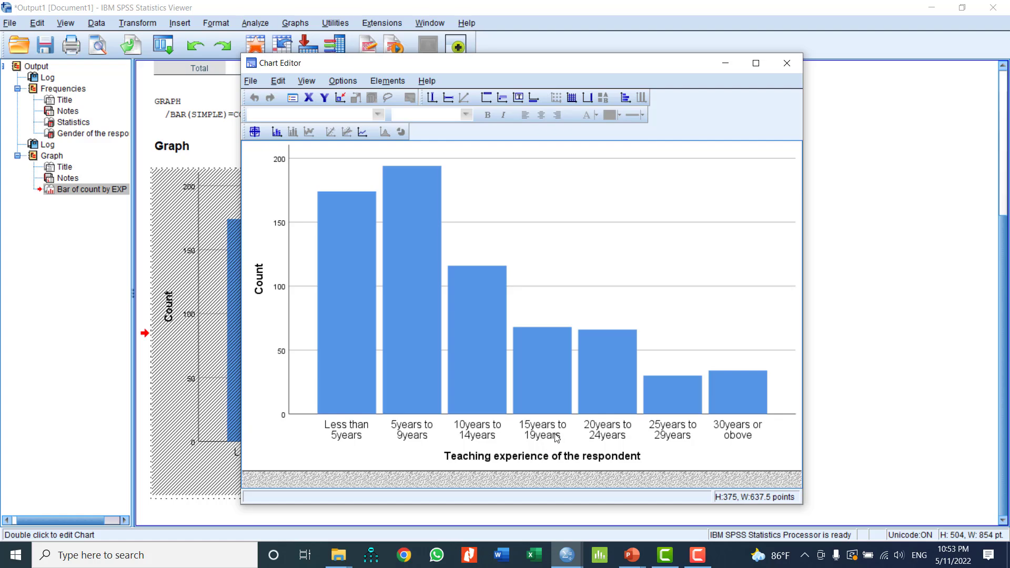
pyautogui.click(652, 444)
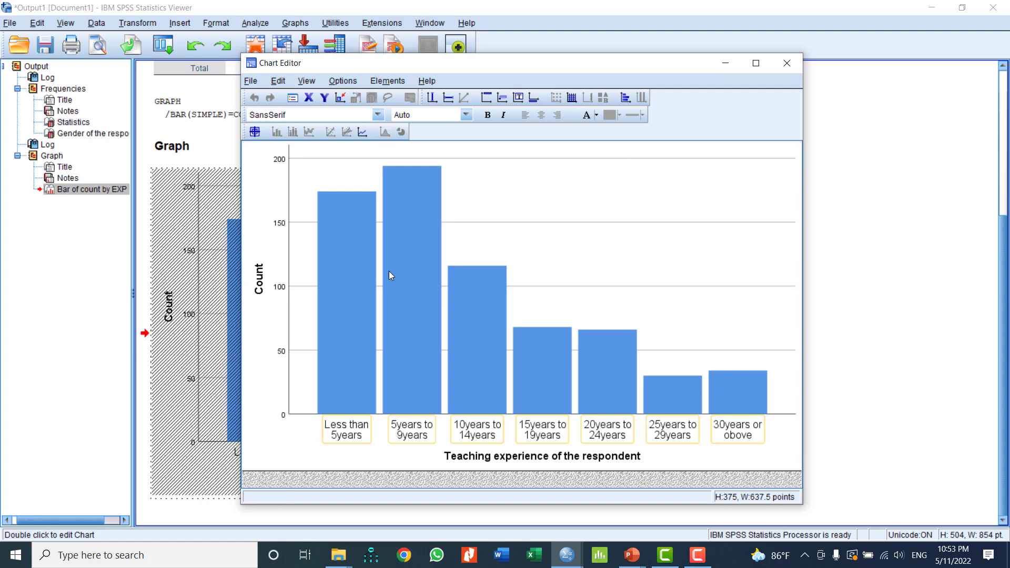
pyautogui.click(787, 63)
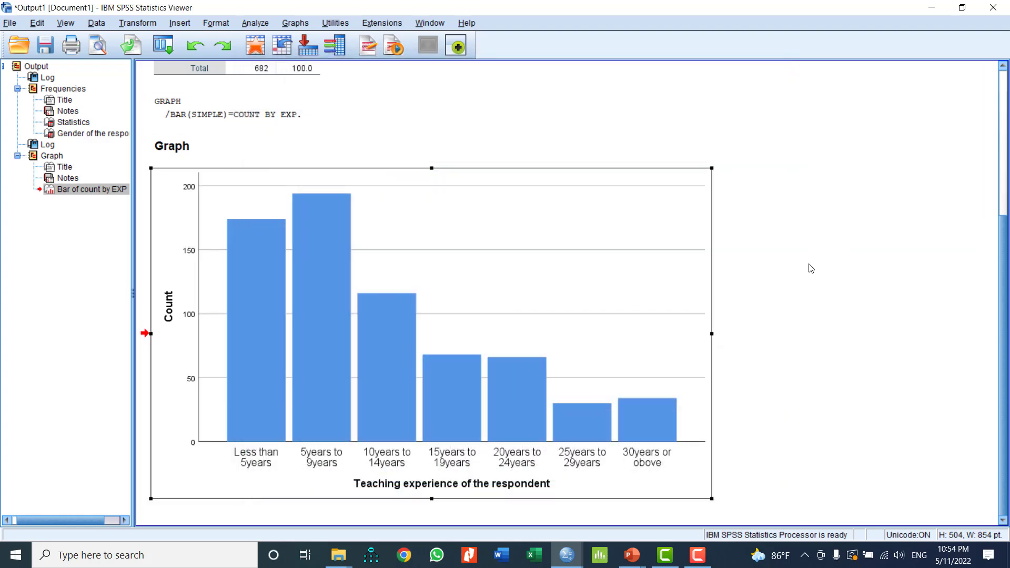
# Step: Go to the designated syntax window to view the Syntax Editor, and close it
pyautogui.click(440, 23)
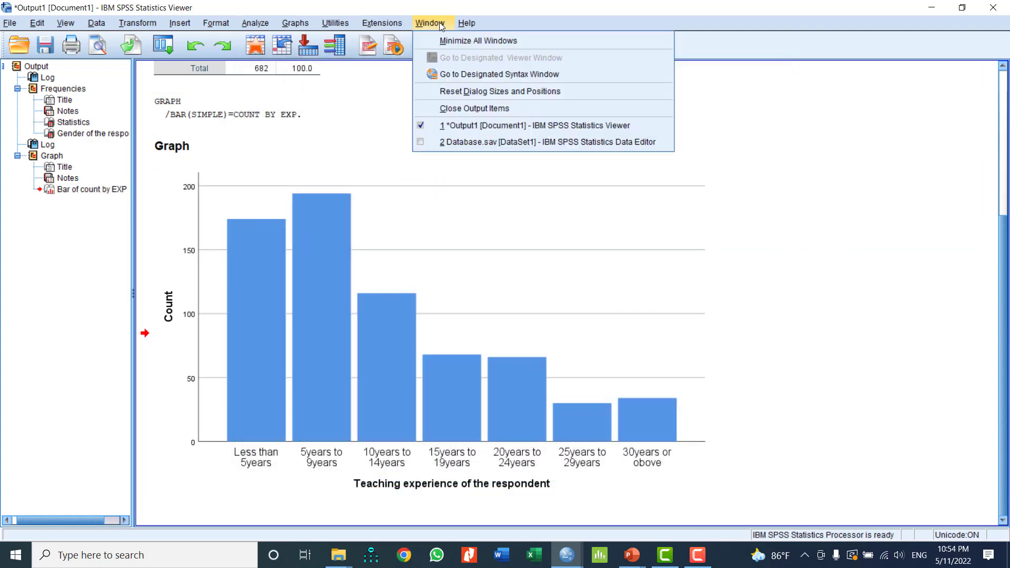
pyautogui.click(473, 77)
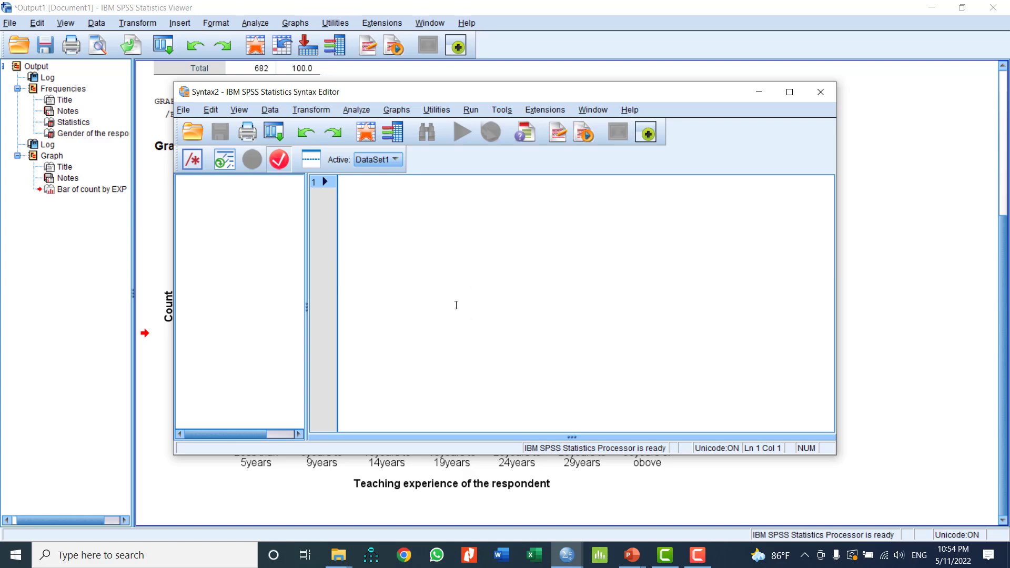
pyautogui.click(820, 92)
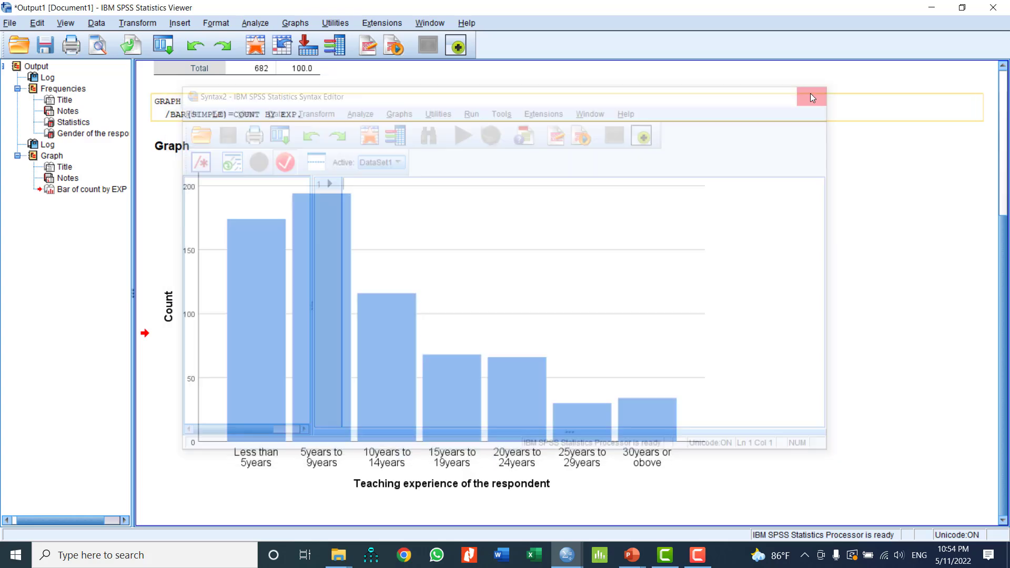
pyautogui.moveTo(567, 557)
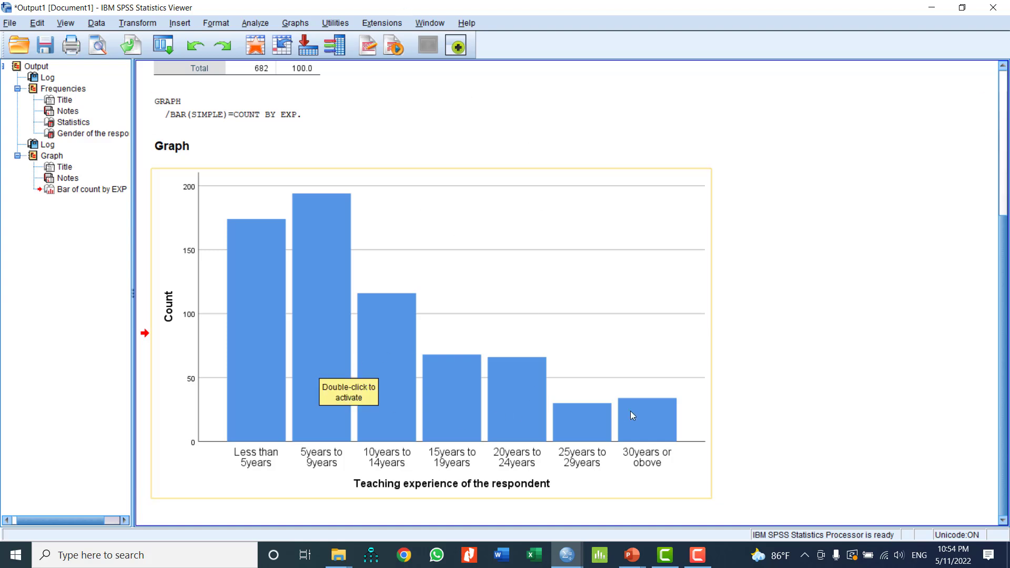
# Step: Open the GRAPH command log for editing in a separate window to view the text editor, and close it
pyautogui.click(207, 103)
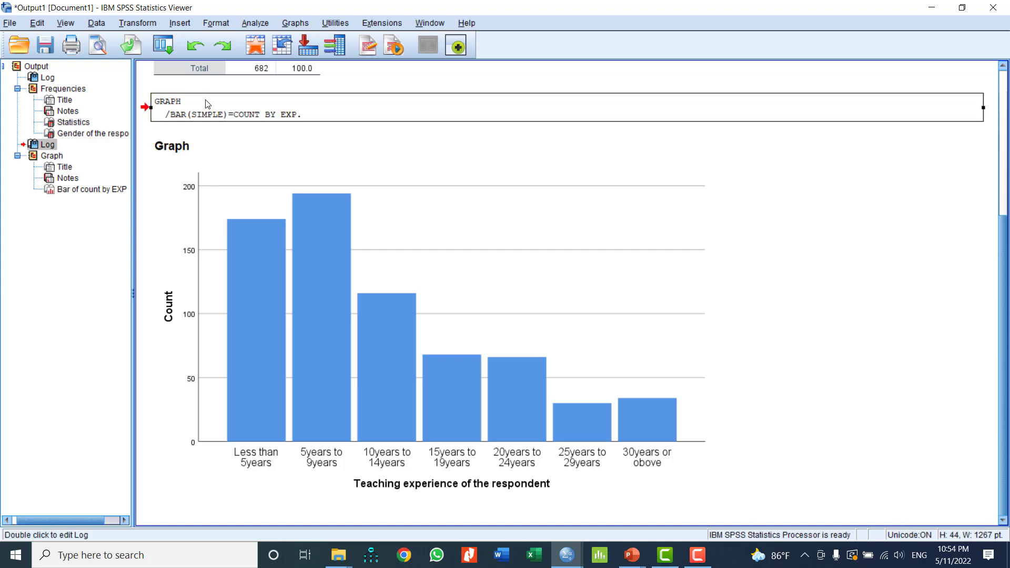
pyautogui.rightClick(206, 103)
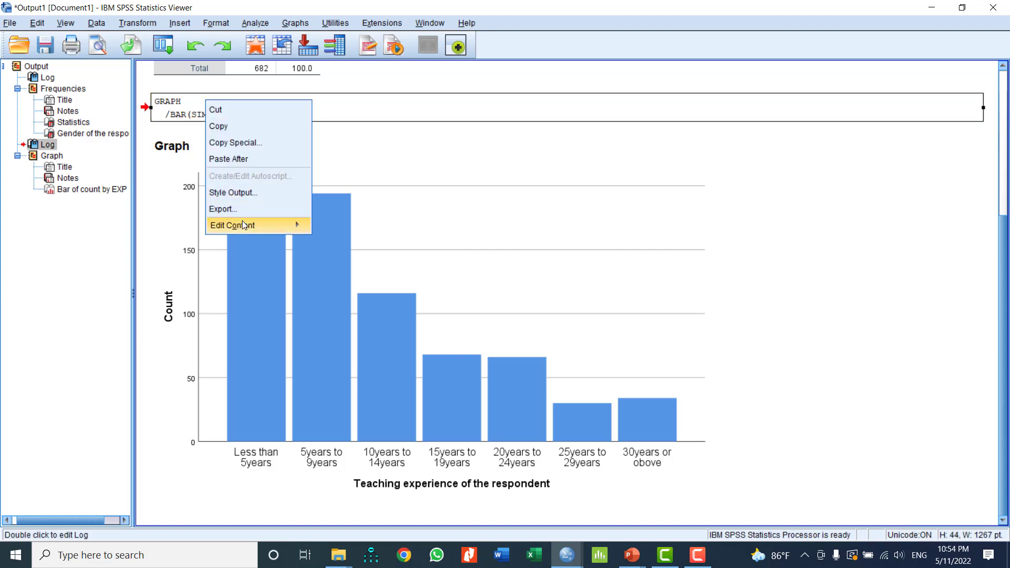
pyautogui.moveTo(244, 228)
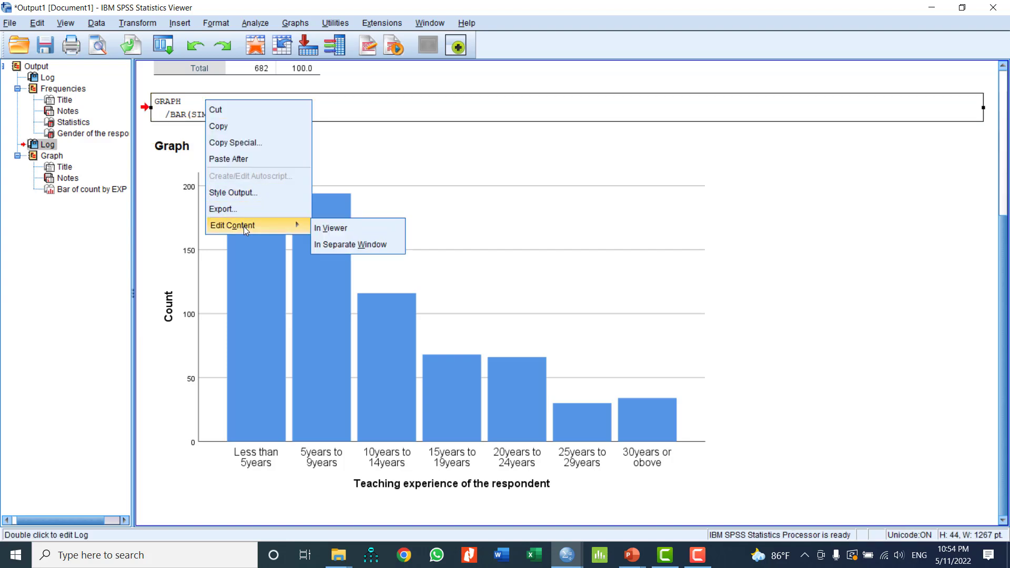
pyautogui.click(353, 245)
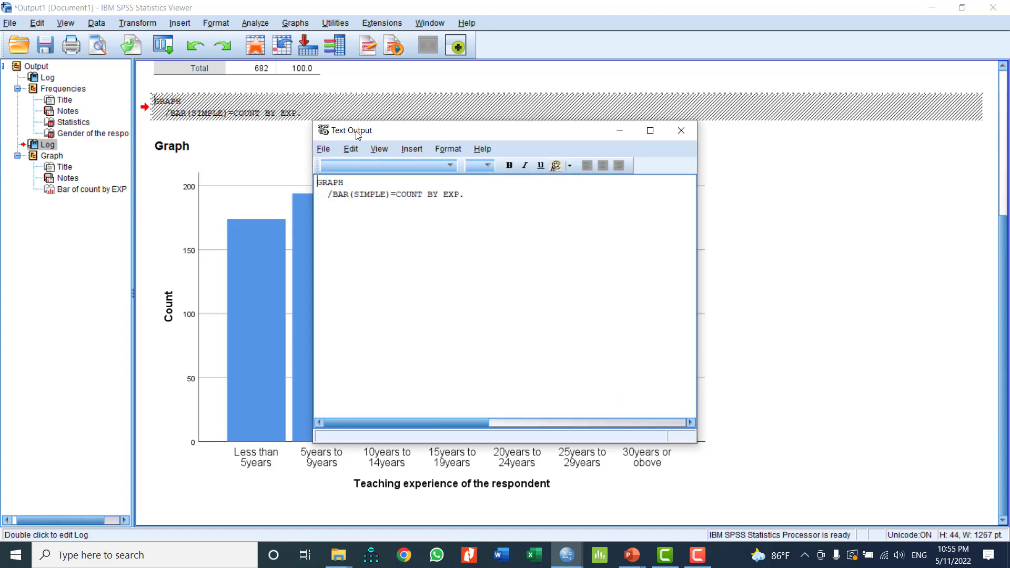
pyautogui.click(462, 213)
pyautogui.click(679, 131)
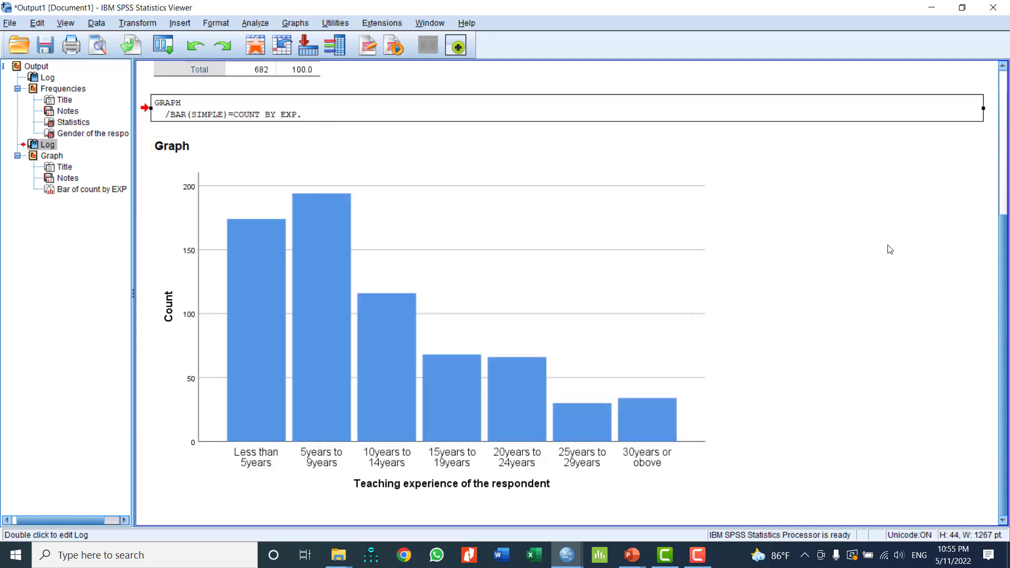